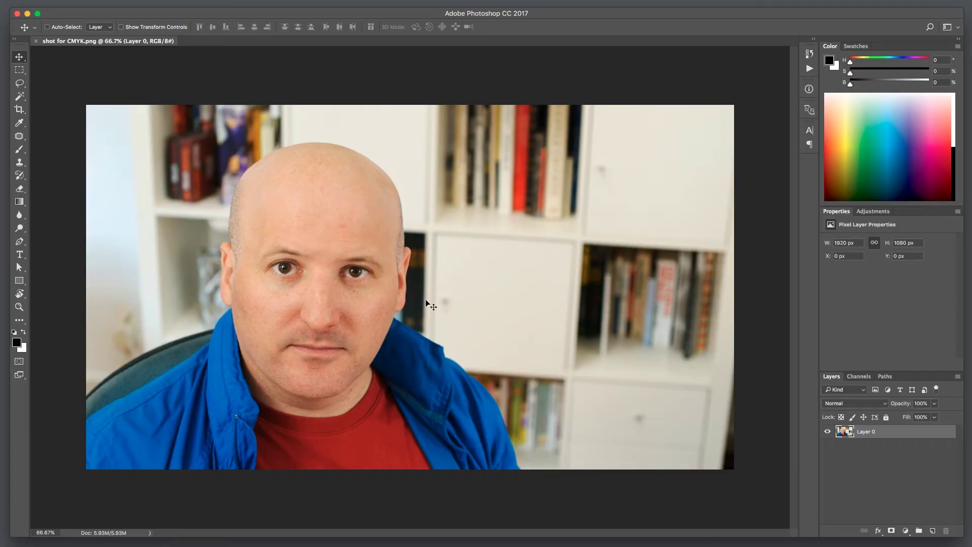
{"action": "key", "text": "super+y"}
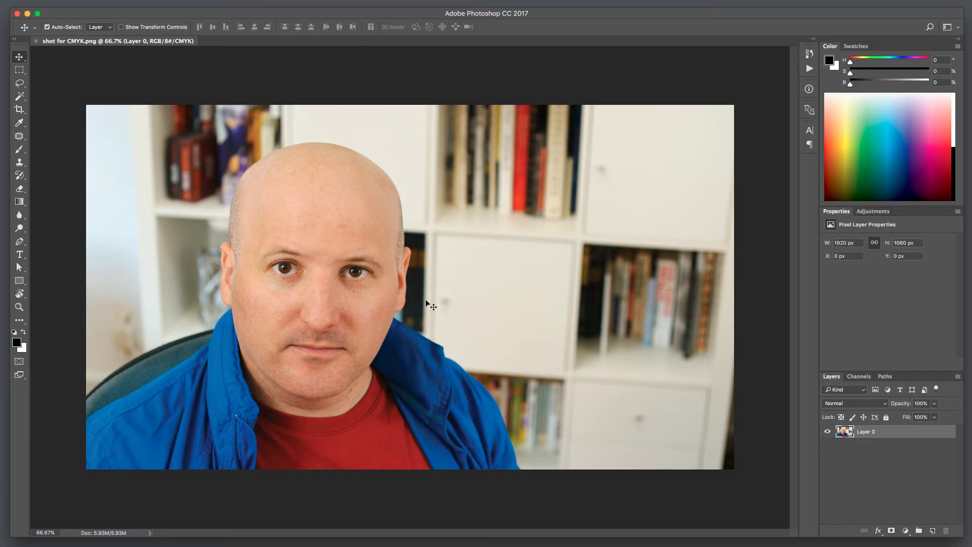
{"action": "key", "text": "super+y"}
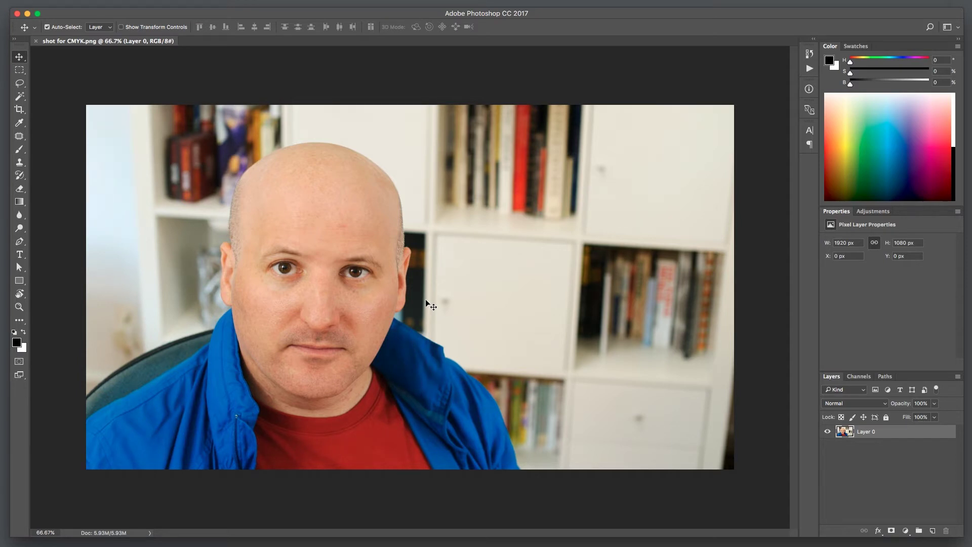
{"action": "key", "text": "super+y"}
{"action": "key", "text": "super+y"}
{"action": "key", "text": "super+y"}
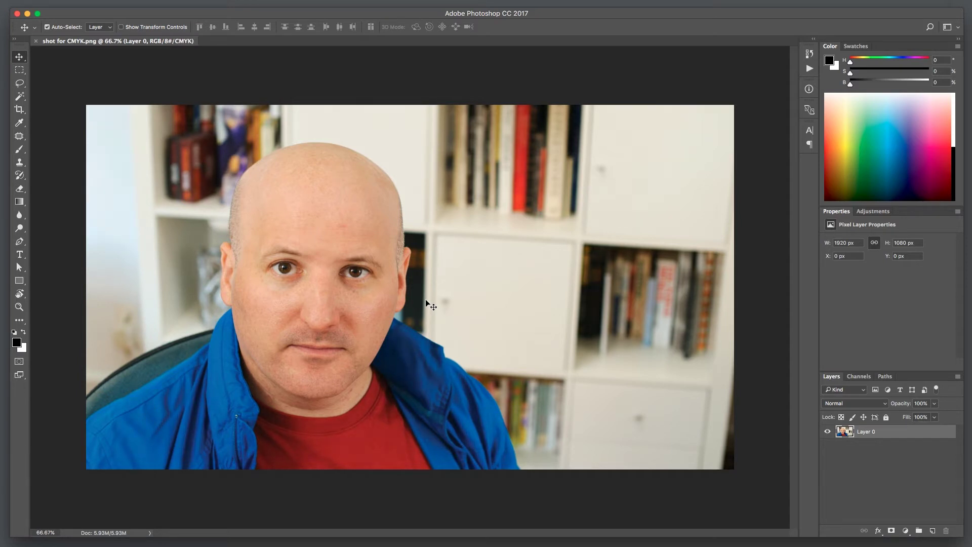
{"action": "key", "text": "super+y"}
{"action": "key", "text": "super+y"}
{"action": "key", "text": "super+y"}
{"action": "key", "text": "super+y"}
{"action": "key", "text": "super+y"}
{"action": "key", "text": "super+y"}
{"action": "key", "text": "super+y"}
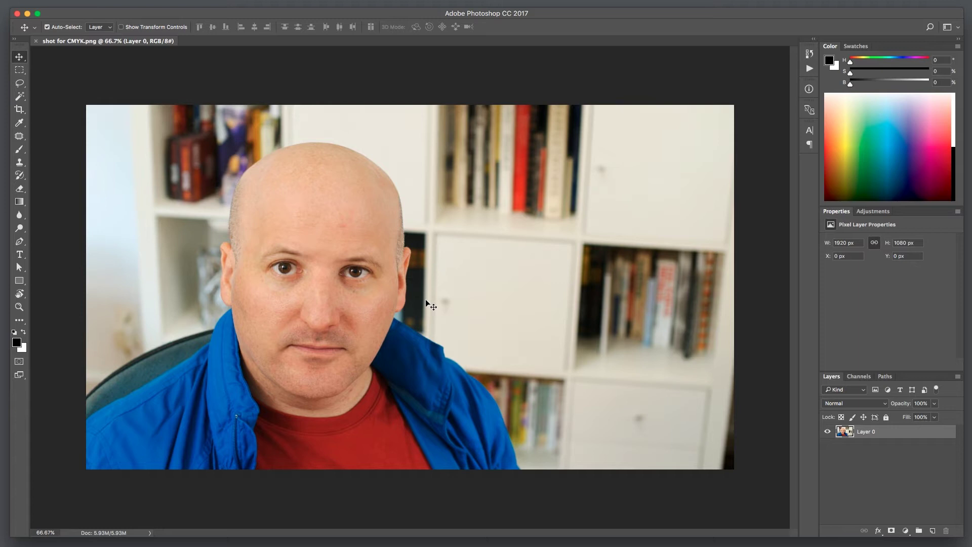
Turn on the gamut warning to see which blues fall outside CMYK, then turn it off.
{"action": "key", "text": "super+shift+y"}
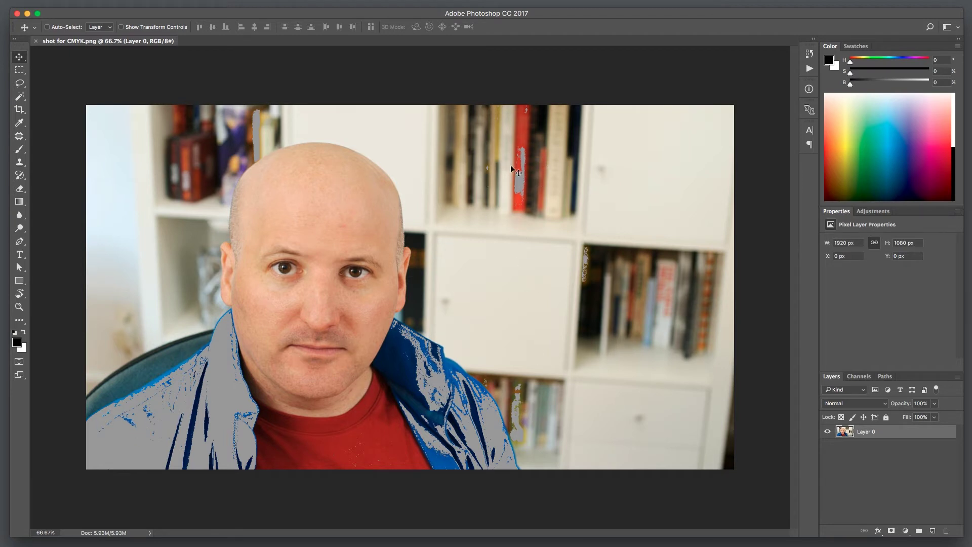
{"action": "key", "text": "super+shift+y"}
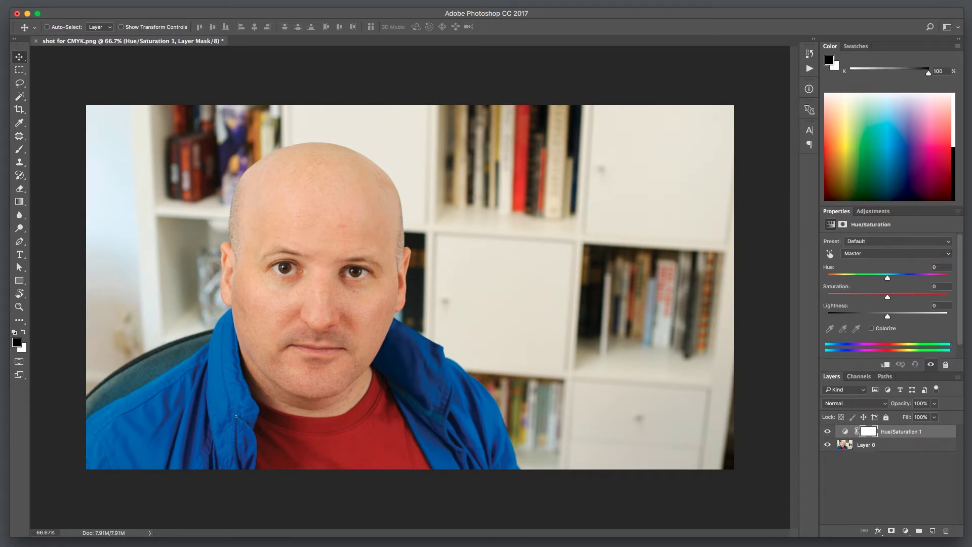
Restrict the Hue/Saturation adjustment to Blues and shift their hue to -10.
{"action": "left_click", "coordinate": [876, 254]}
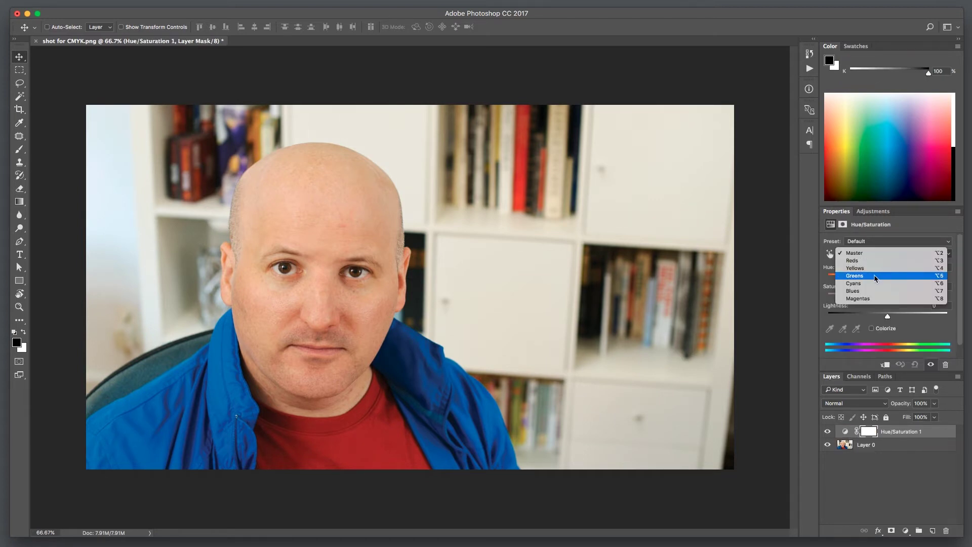
{"action": "left_click", "coordinate": [877, 292]}
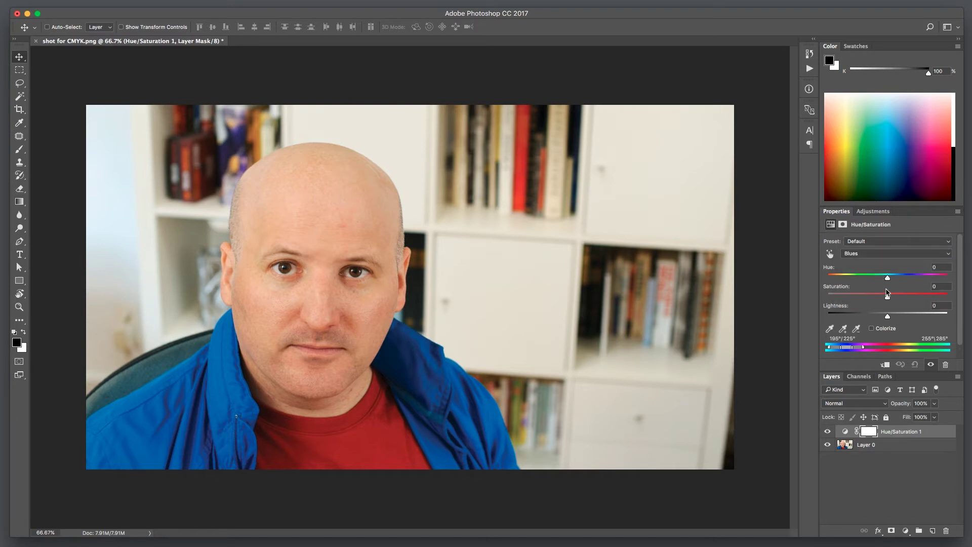
{"action": "left_click_drag", "start_coordinate": [886, 277], "coordinate": [882, 279]}
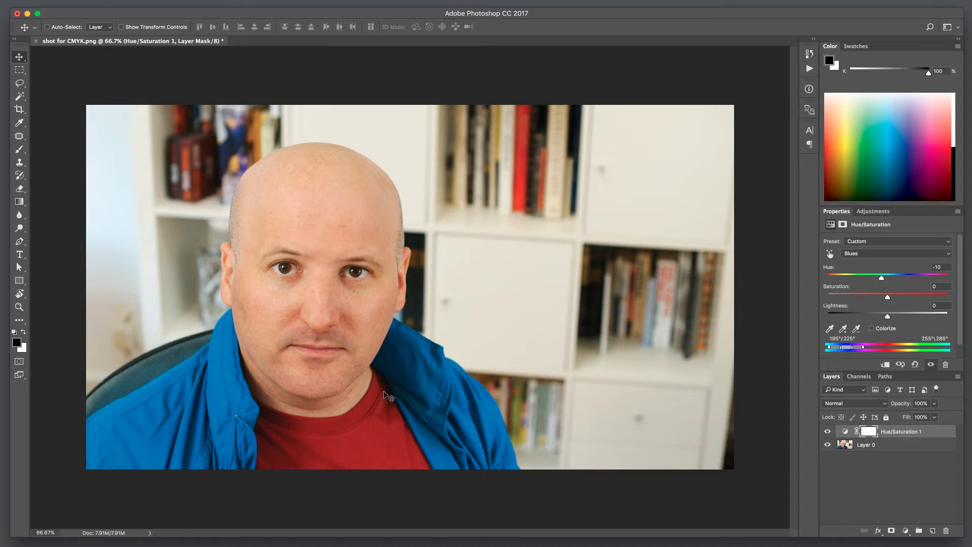
Lasso a freehand selection around the head and shoulder area.
{"action": "key", "text": "m"}
{"action": "key", "text": "l"}
{"action": "mouse_move", "coordinate": [395, 93]}
{"action": "left_mouse_down"}
{"action": "mouse_move", "coordinate": [406, 205]}
{"action": "mouse_move", "coordinate": [521, 456]}
{"action": "mouse_move", "coordinate": [769, 71]}
{"action": "mouse_move", "coordinate": [75, 93]}
{"action": "left_mouse_up"}
{"action": "mouse_move", "coordinate": [274, 79]}
{"action": "left_mouse_down"}
{"action": "mouse_move", "coordinate": [287, 83]}
{"action": "mouse_move", "coordinate": [284, 152]}
{"action": "mouse_move", "coordinate": [226, 236]}
{"action": "mouse_move", "coordinate": [55, 314]}
{"action": "mouse_move", "coordinate": [65, 86]}
{"action": "left_mouse_up"}
Feather the selection by 15 pixels and lower its saturation to -56 with Hue/Saturation.
{"action": "key", "text": "shift+F6"}
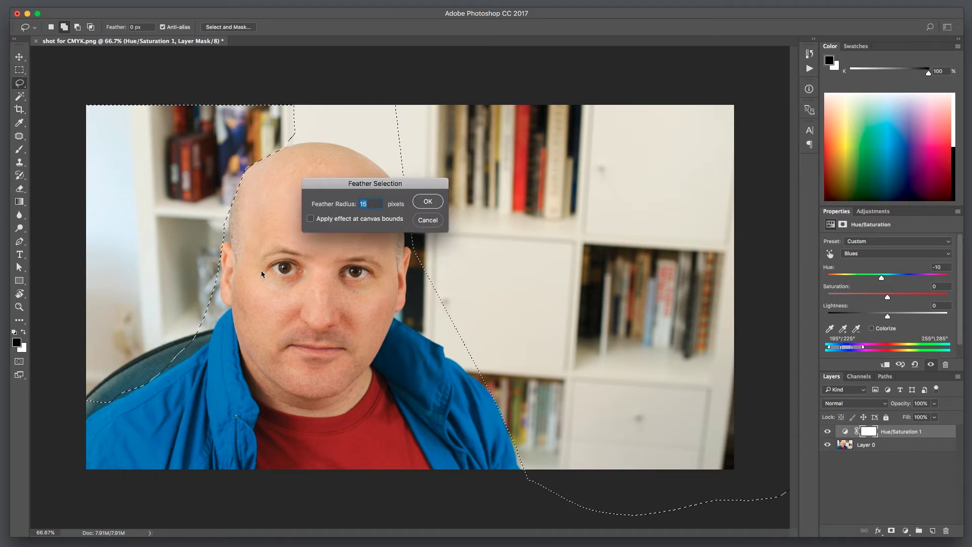
{"action": "key", "text": "Return"}
{"action": "key", "text": "ctrl+u"}
{"action": "left_click_drag", "start_coordinate": [887, 296], "coordinate": [855, 298]}
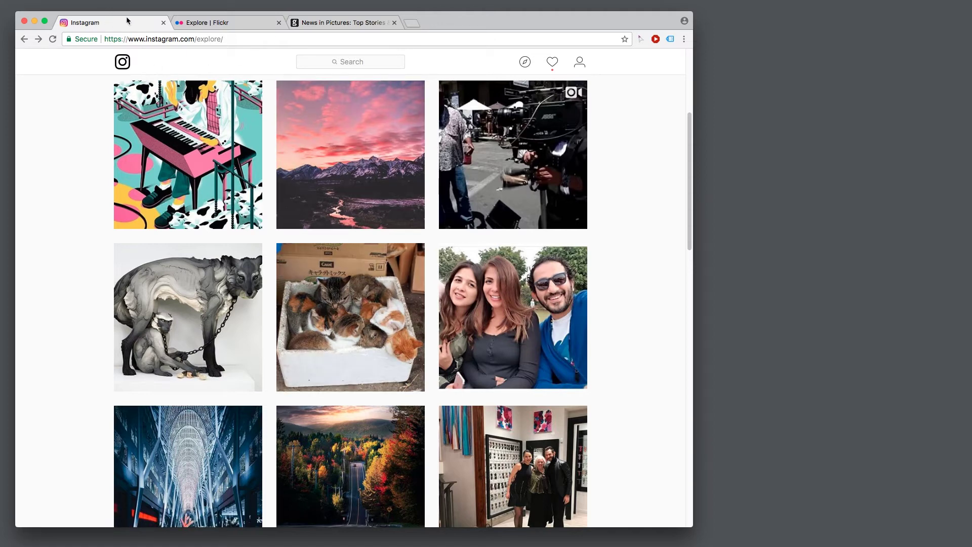
Look at the Flickr Explore page in Chrome, then return to Photoshop.
{"action": "left_click", "coordinate": [195, 23]}
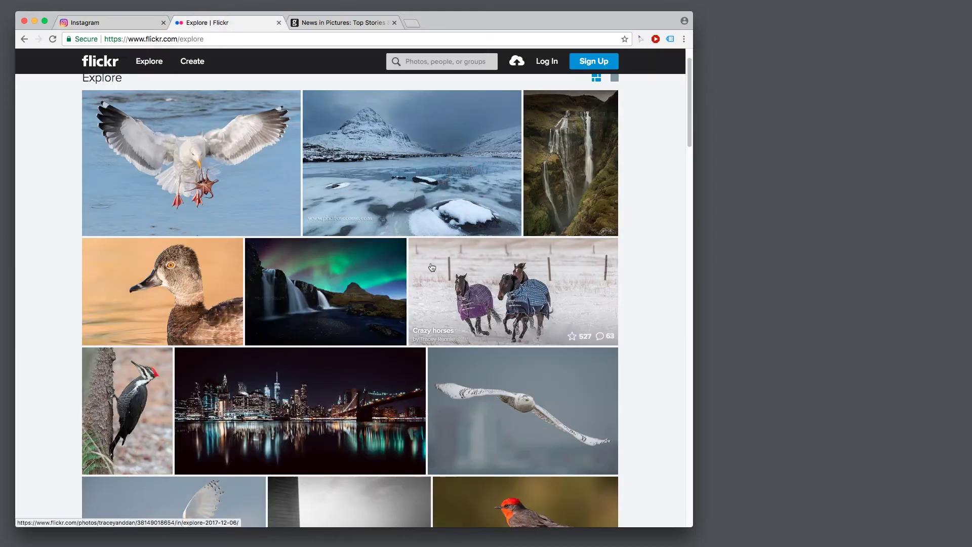
{"action": "key", "text": "super+Tab"}
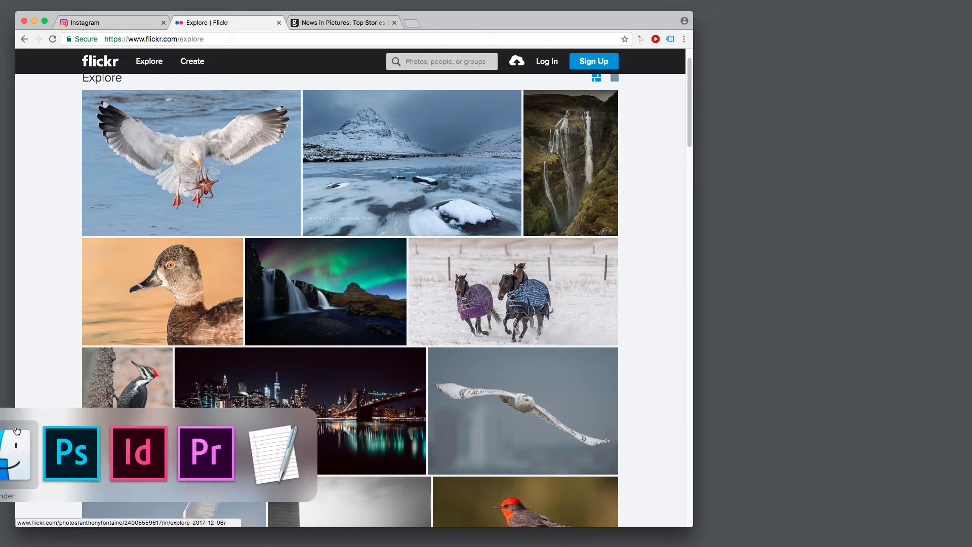
{"action": "key", "text": "super+Tab"}
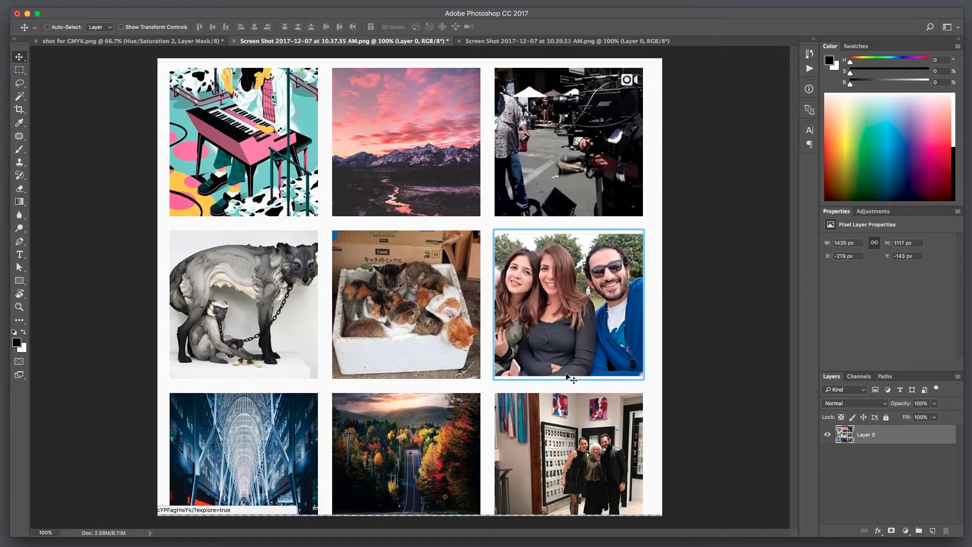
Bring the 'Screen Shot 2017-12-07 at 10.39.51 AM' bird and landscape collage document to the front.
{"action": "key", "text": "super"}
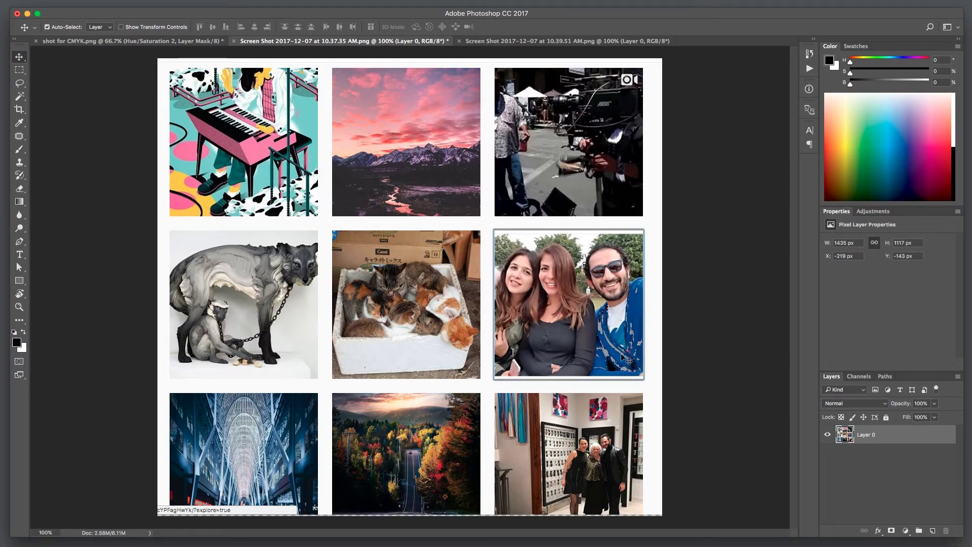
{"action": "key", "text": "super"}
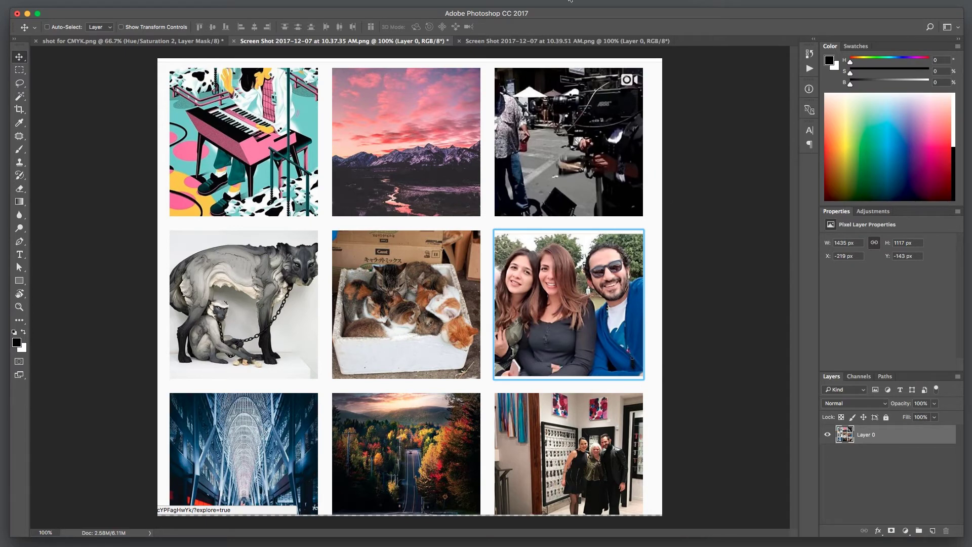
{"action": "left_click", "coordinate": [566, 41]}
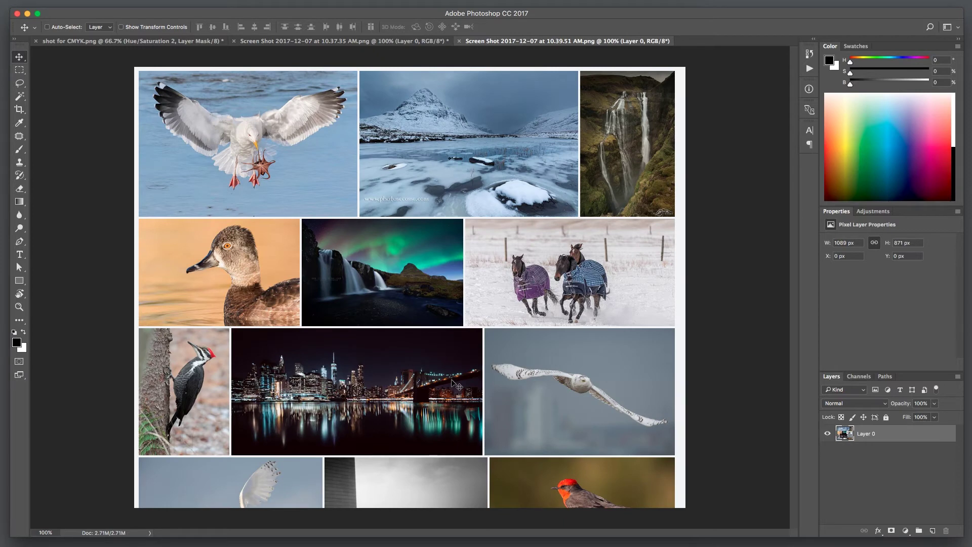
{"action": "key", "text": "super"}
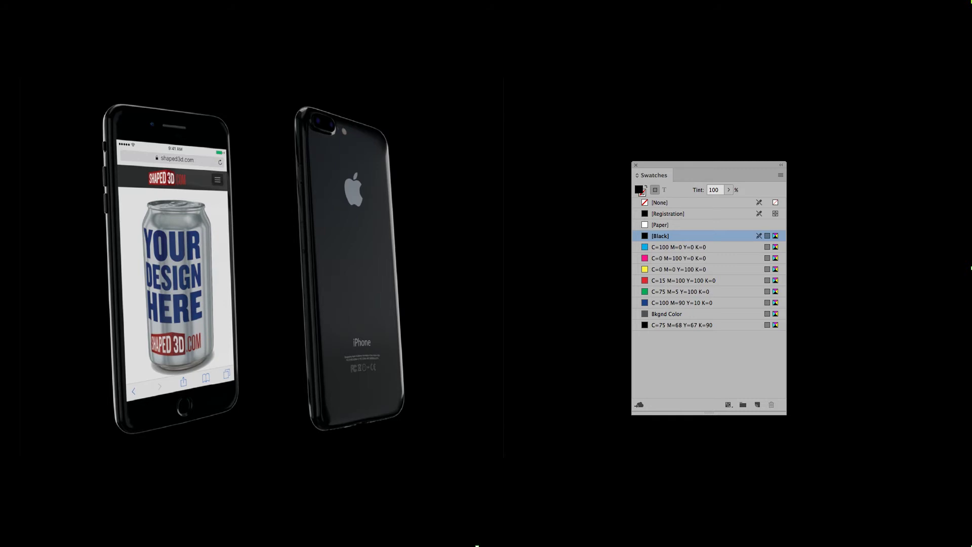
Leave Presentation mode with W to reveal the pasteboard around the phone mockup page.
{"action": "key", "text": "w"}
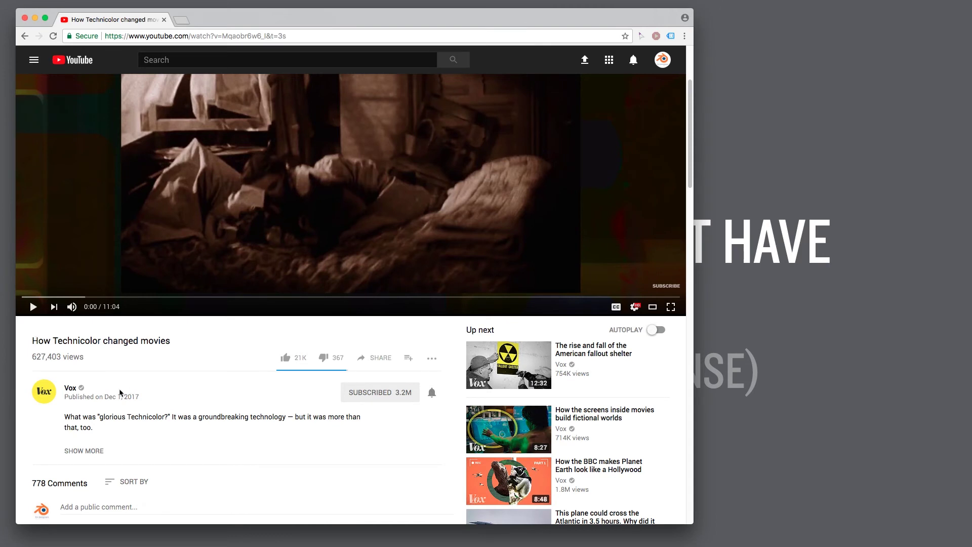
Scroll up on the YouTube 'How Technicolor changed movies' video page.
{"action": "scroll", "coordinate": [172, 429], "scroll_direction": "up", "scroll_amount": 1}
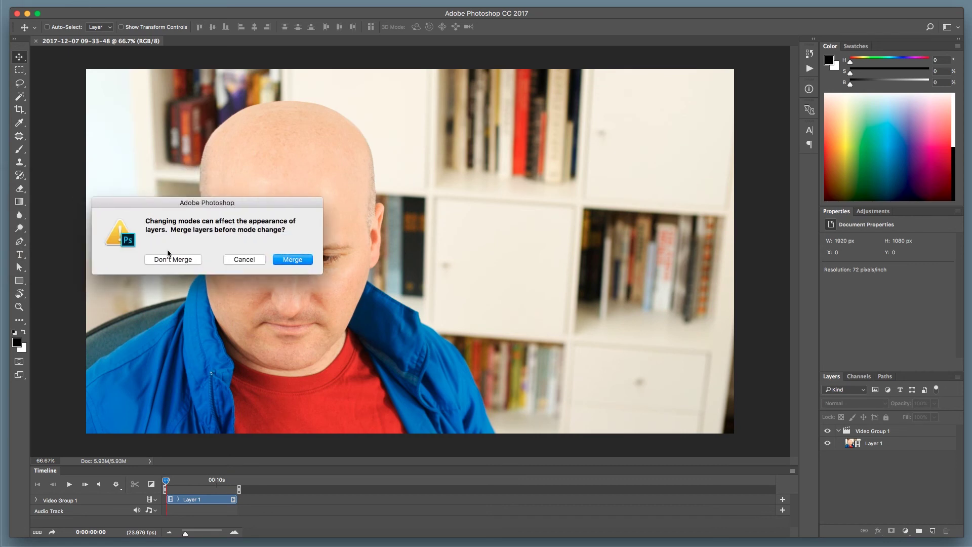
Convert to CMYK without merging, then add a monochrome Channel Mixer layer named 'cyan'.
{"action": "left_click", "coordinate": [169, 258]}
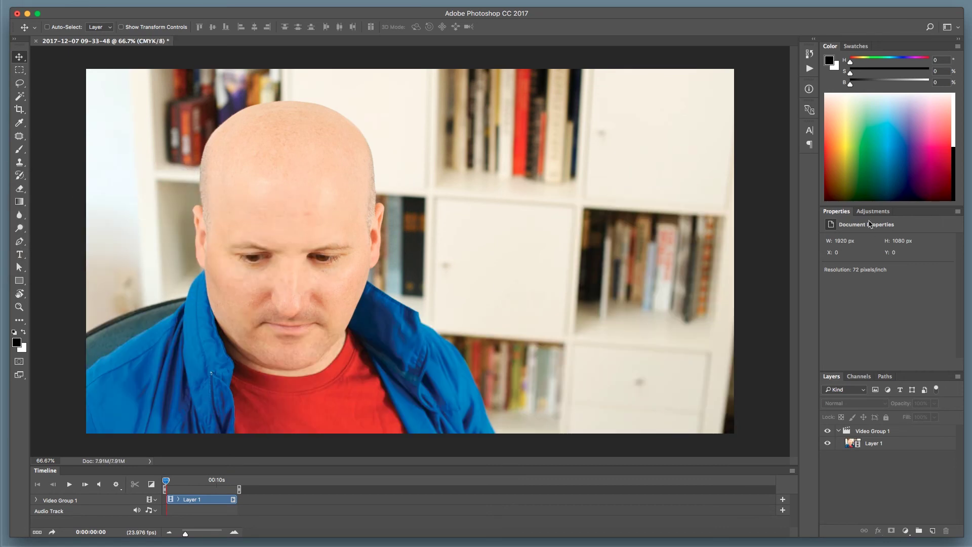
{"action": "left_click", "coordinate": [872, 211]}
{"action": "left_click", "coordinate": [892, 247]}
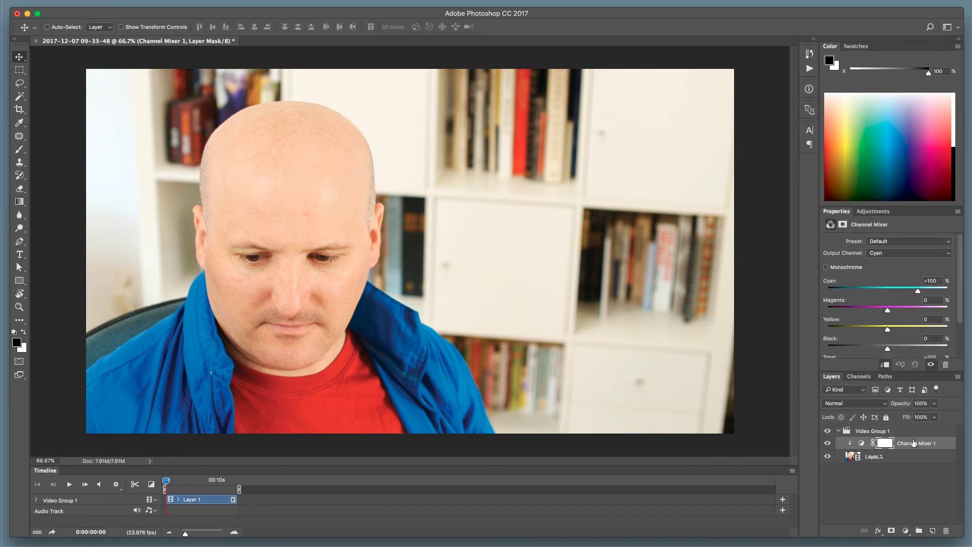
{"action": "double_click", "coordinate": [914, 443]}
{"action": "type", "text": "cyan"}
{"action": "key", "text": "Return"}
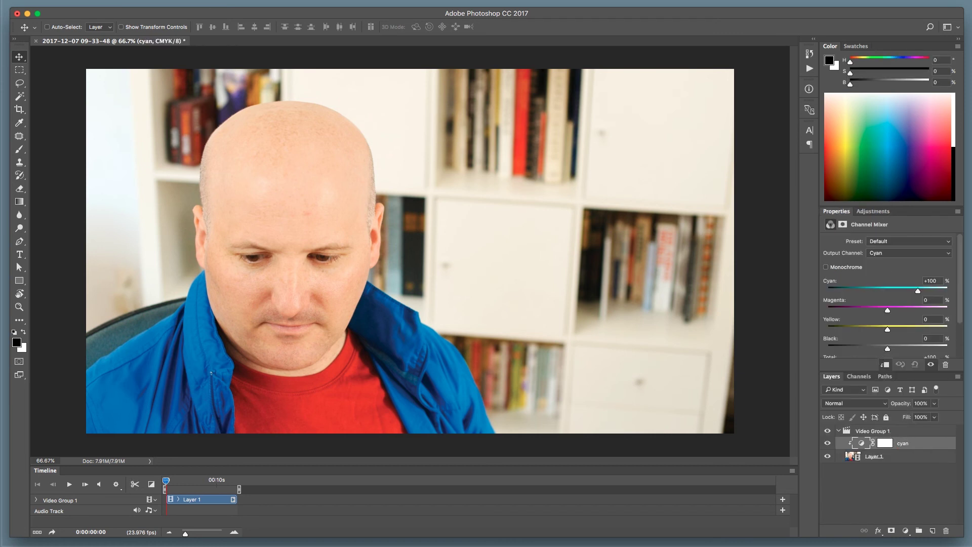
{"action": "left_click", "coordinate": [852, 269]}
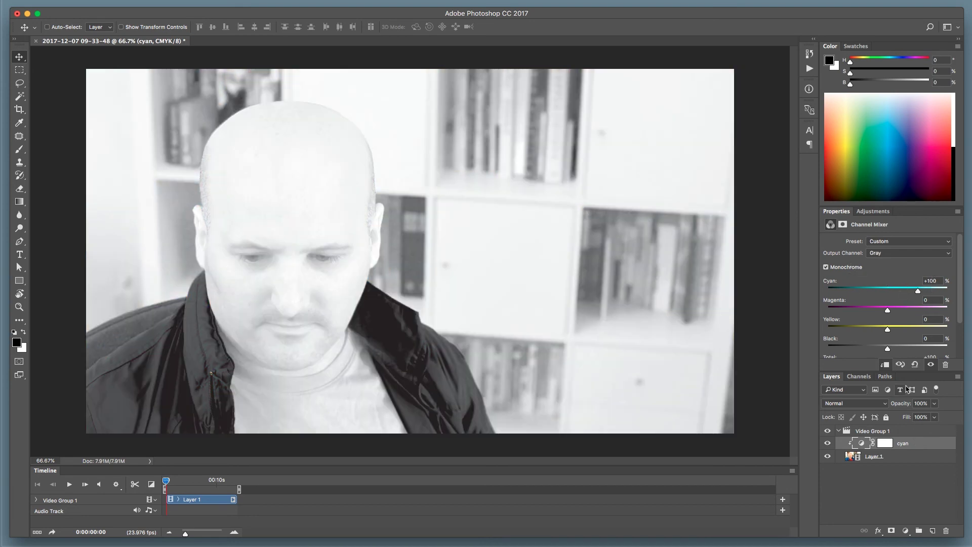
Show and hide the cyan, magenta and yellow separations in turn, leaving only black visible.
{"action": "left_click", "coordinate": [827, 483]}
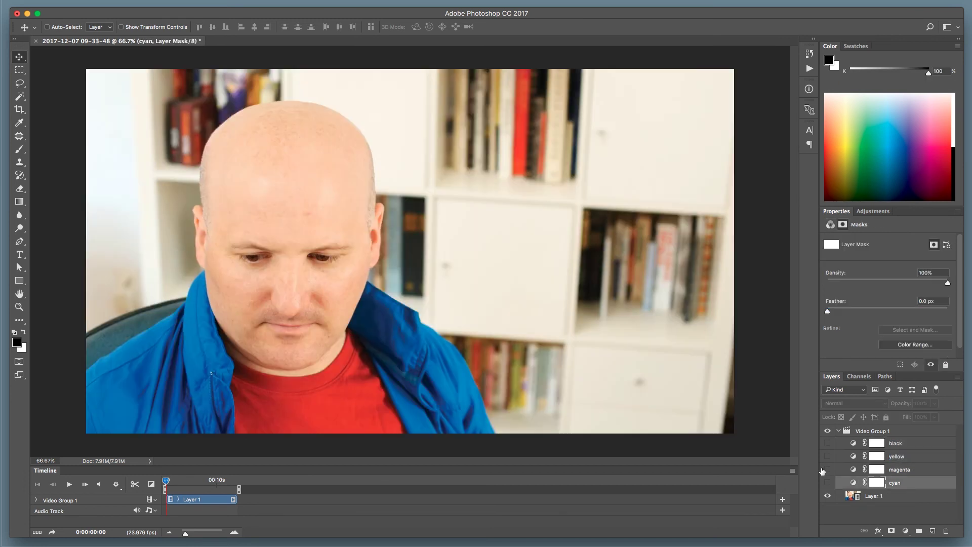
{"action": "key", "text": "space"}
{"action": "left_click", "coordinate": [828, 484]}
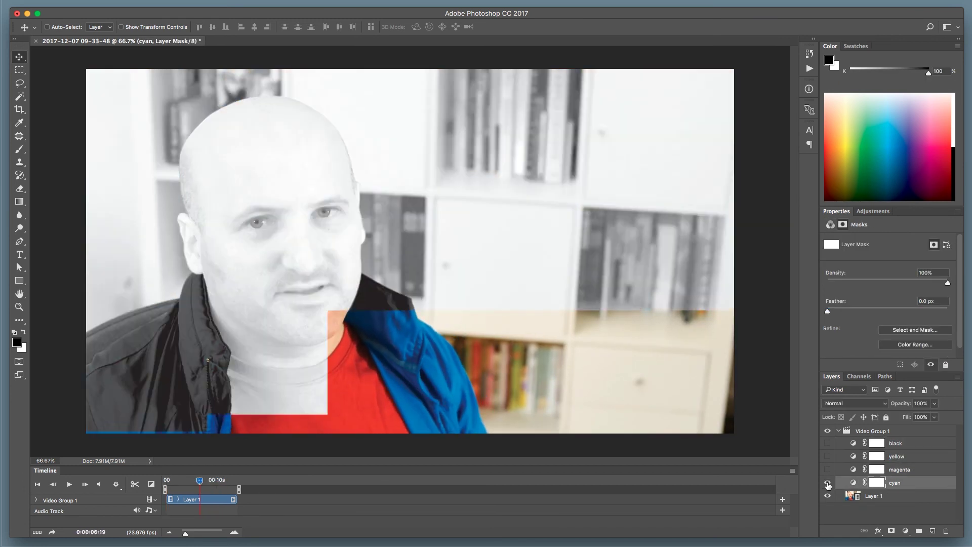
{"action": "left_click", "coordinate": [830, 481]}
{"action": "left_click", "coordinate": [828, 470]}
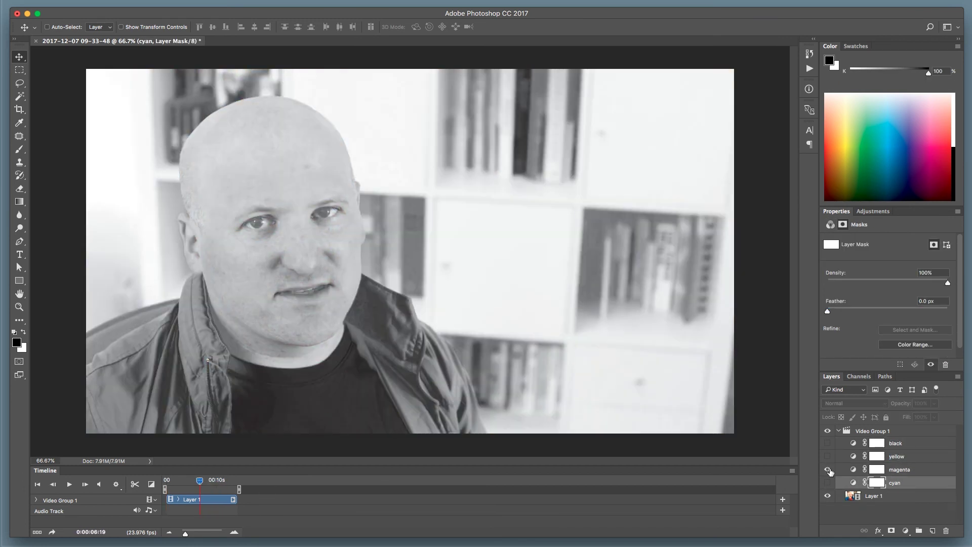
{"action": "left_click", "coordinate": [828, 470]}
{"action": "left_click", "coordinate": [827, 456]}
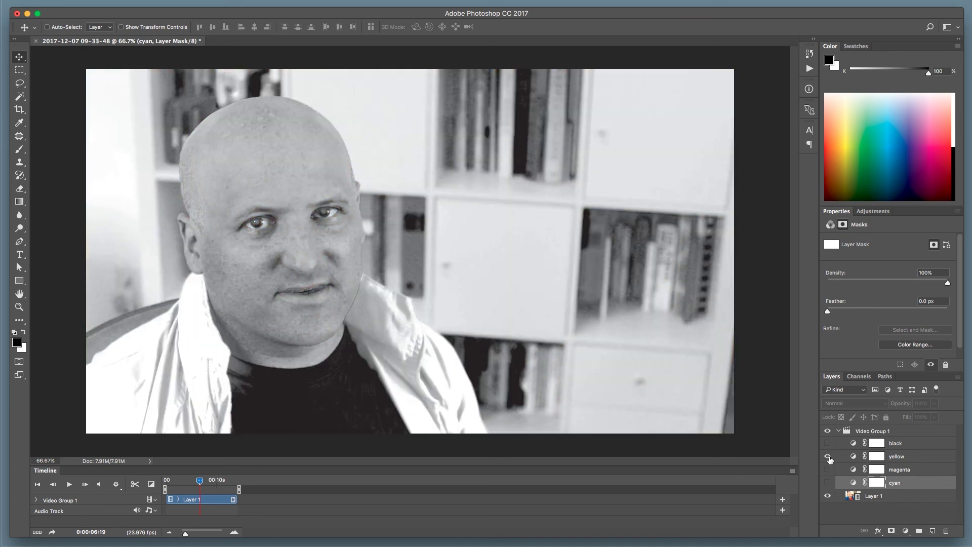
{"action": "left_click", "coordinate": [827, 456]}
{"action": "left_click", "coordinate": [828, 443]}
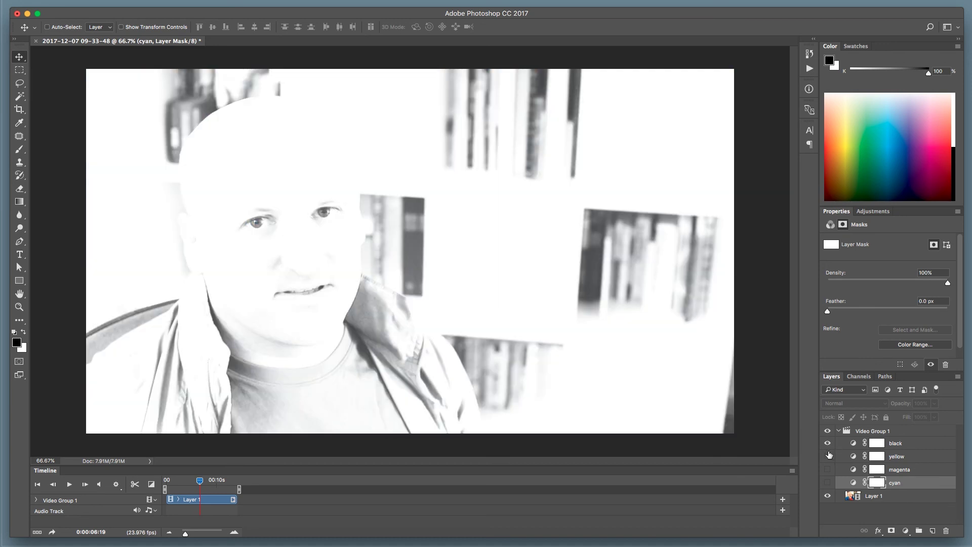